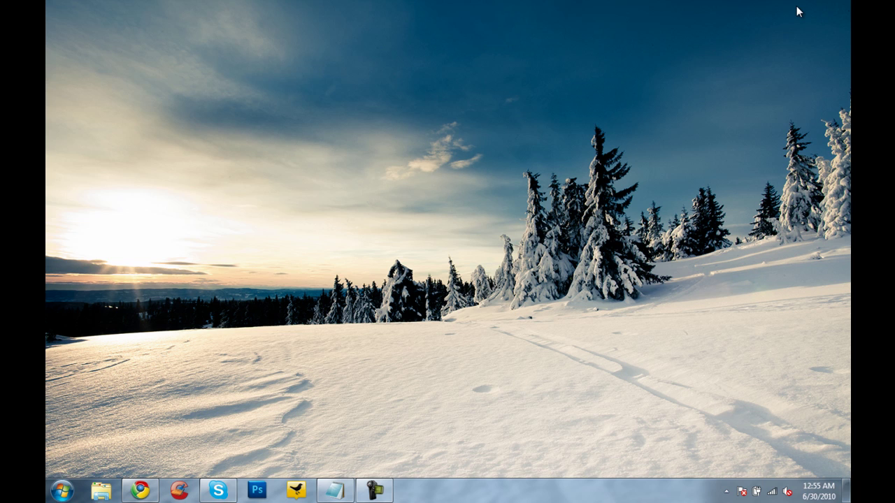
Turn on Show desktop icons from the desktop's View menu
right_click(479, 188)
mouse_move(535, 200)
left_click(698, 272)
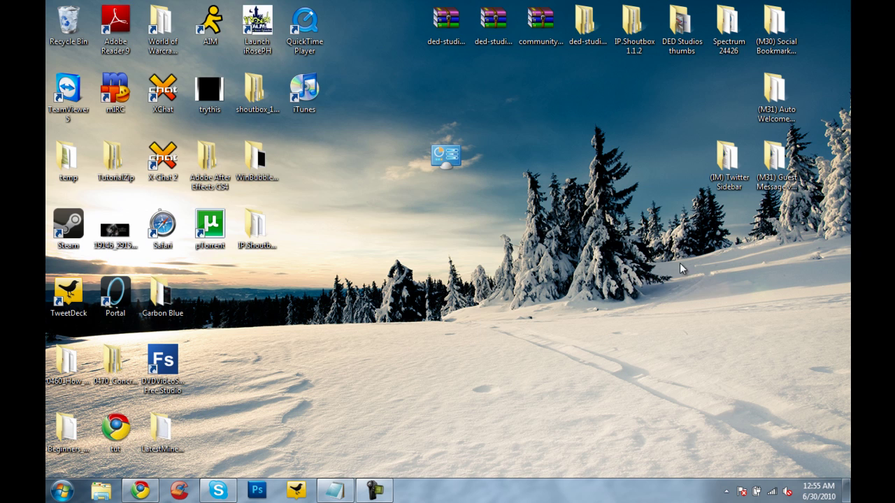
Open the existing God Mode folder, scroll its 283-task list, then close the window
double_click(453, 166)
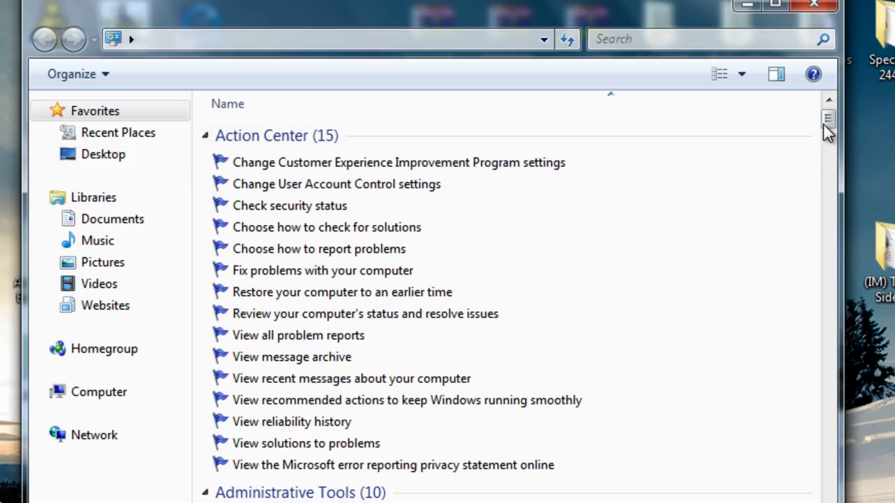
mouse_move(827, 122)
left_mouse_down()
mouse_move(831, 502)
mouse_move(834, 128)
left_mouse_up()
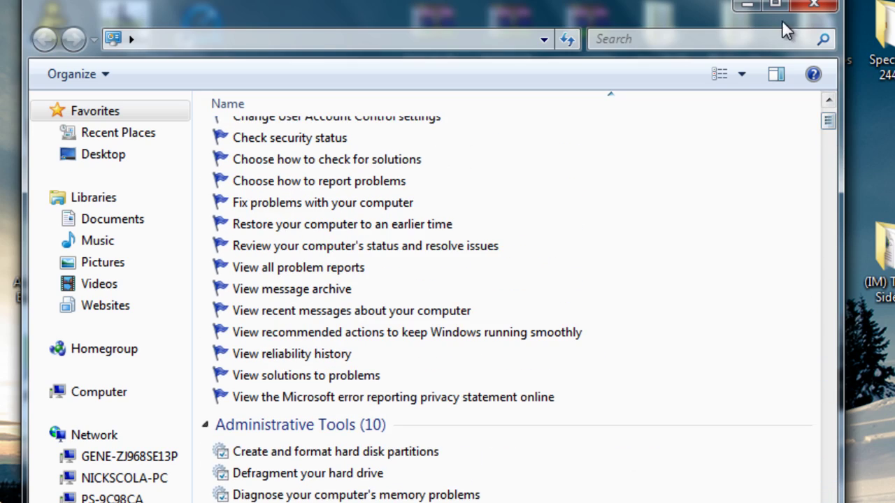
left_click(814, 5)
Delete the old God Mode control-panel folder from the desktop and confirm
right_click(376, 194)
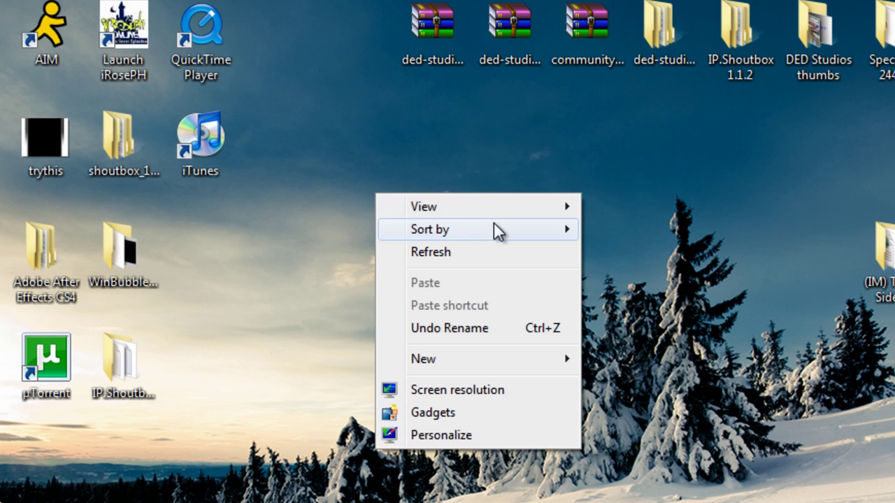
mouse_move(519, 212)
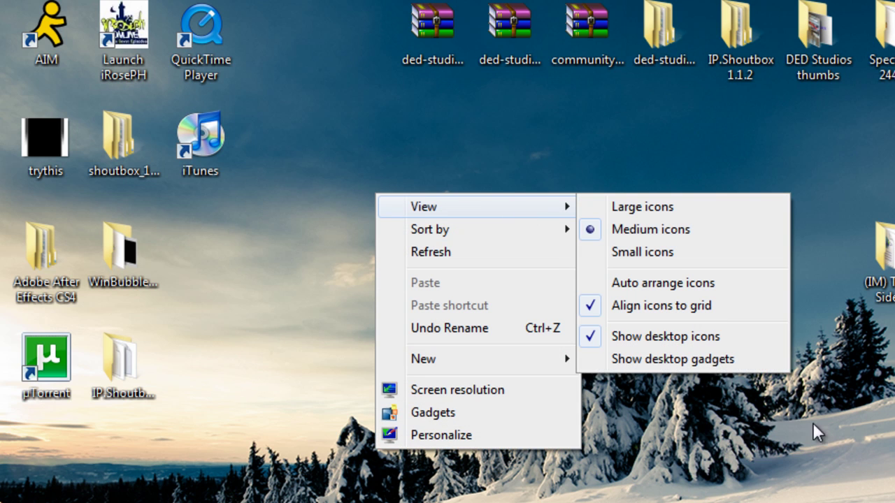
left_click(259, 415)
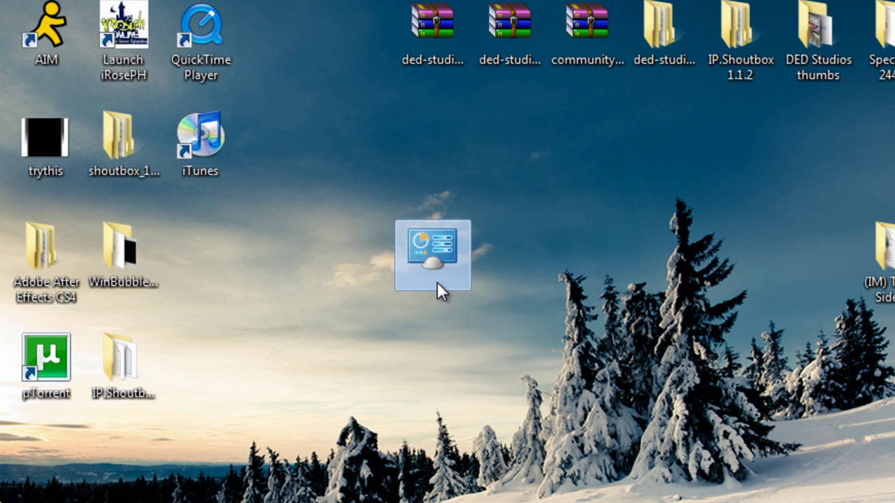
key("Delete")
key("Return")
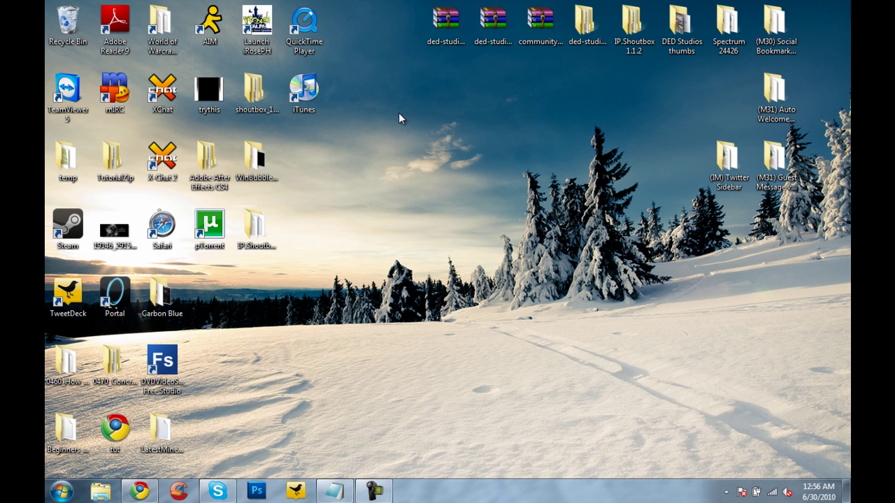
Uncheck Show desktop icons in the desktop's View menu
right_click(399, 113)
mouse_move(425, 122)
left_click(601, 201)
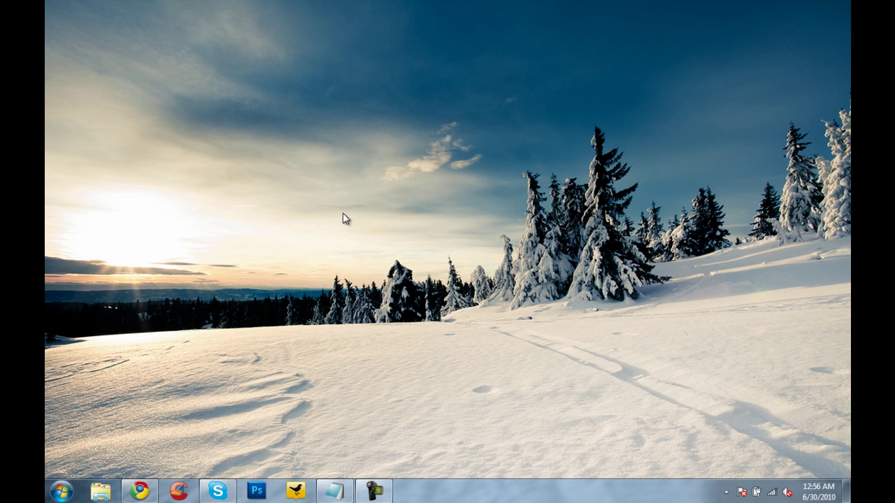
Create a new shortcut targeting C:\Windows\explorer.exe shell:::{ED7BA470-8E54-465E-825C-99712043E01C}
right_click(374, 199)
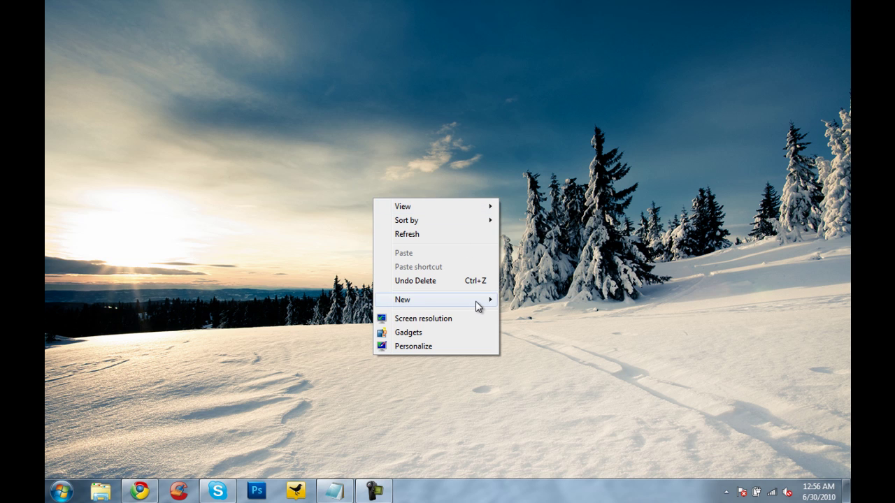
mouse_move(484, 300)
left_click(535, 315)
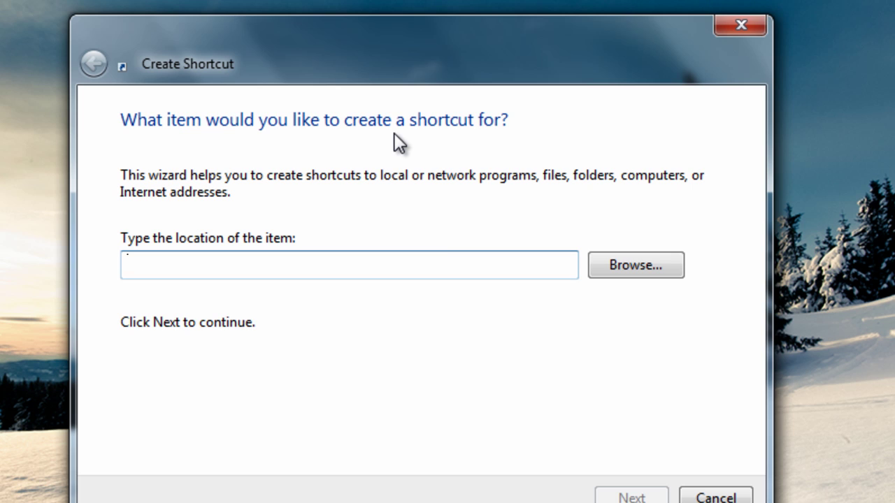
type("C")
type(":\\Windows\\explorer.exe shell:::{ED7BA470-8E54-465E-825C-99712043E01C}")
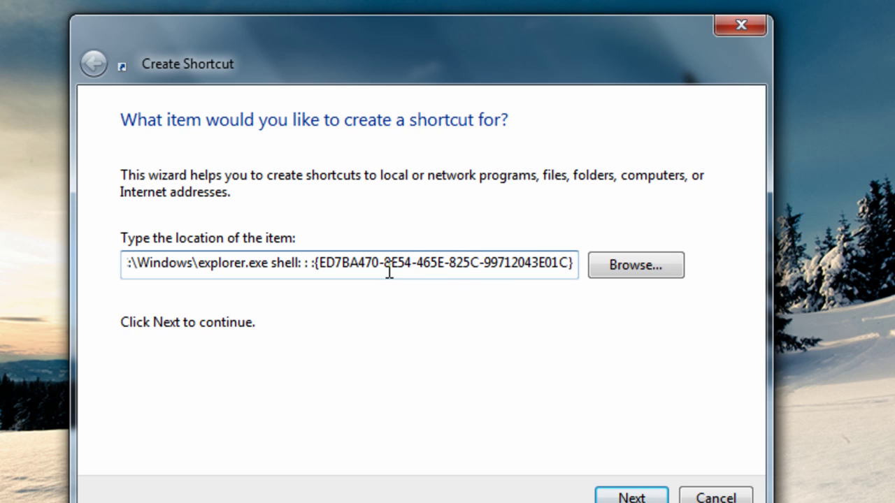
Move to the naming step and enter 'Control Panel All Task List' as the shortcut name
left_click(635, 497)
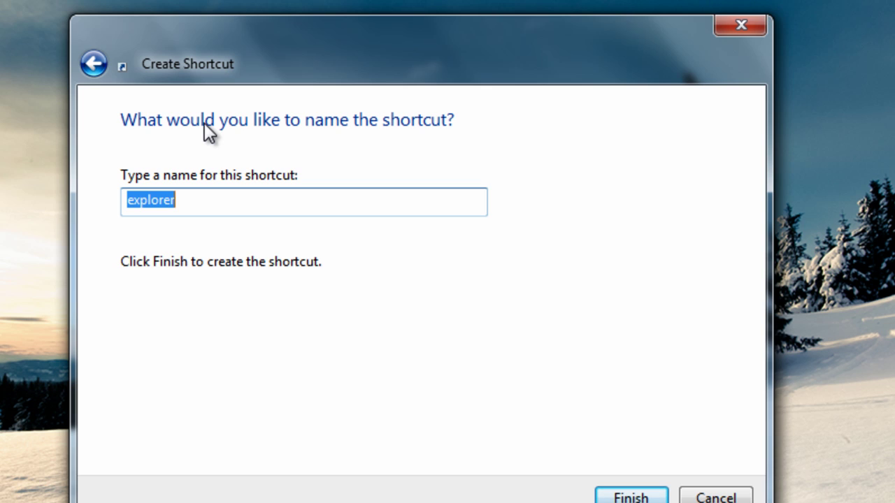
type("cO")
key("BackSpace")
key("BackSpace")
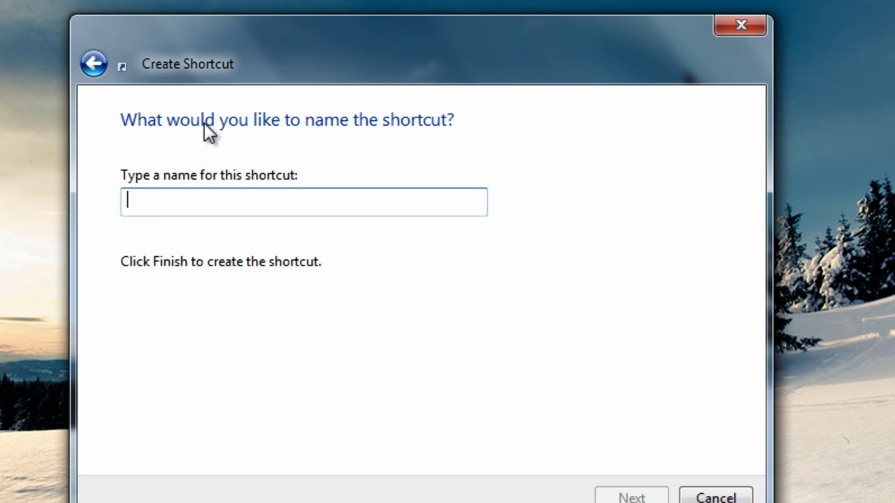
type("Control P")
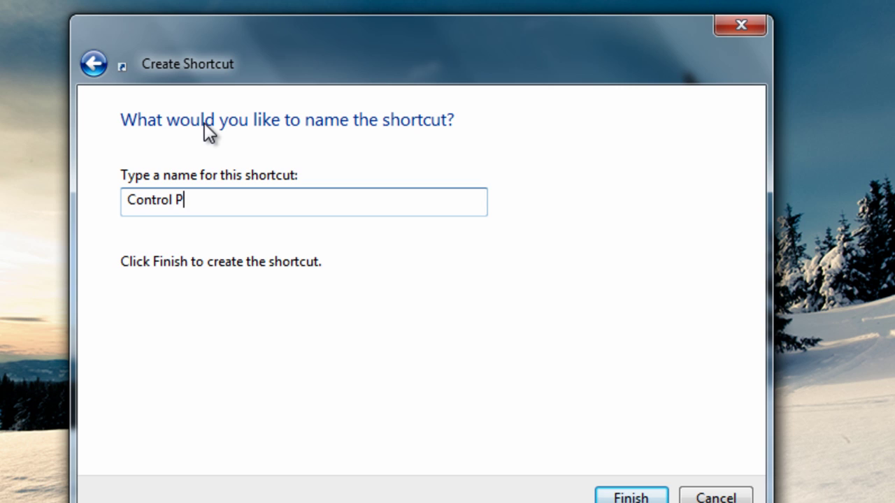
type("anel All T")
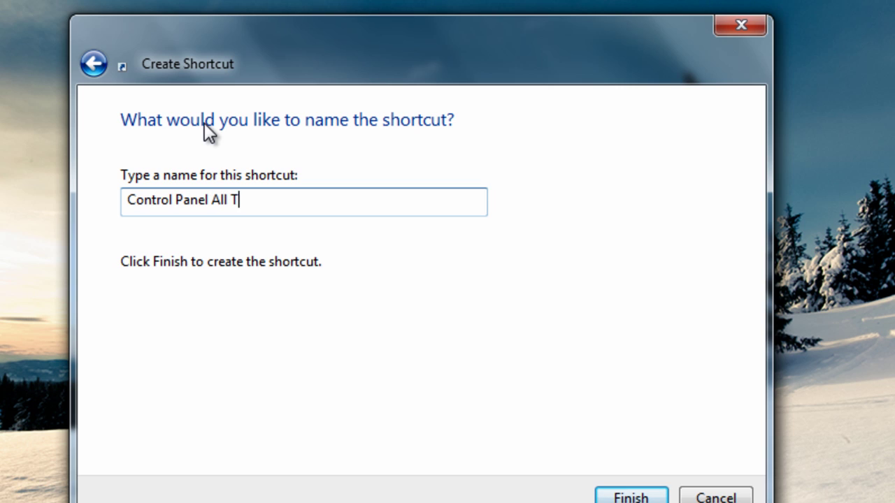
type("ask List")
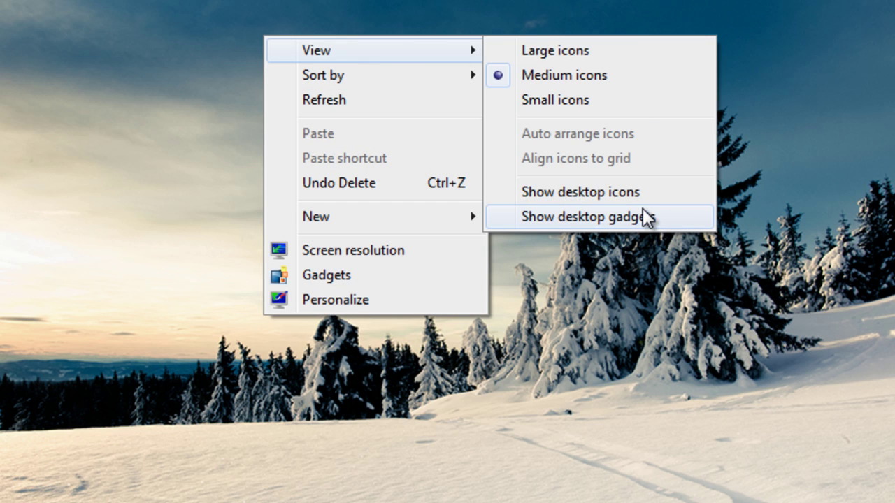
Show desktop icons, move the new shortcut to the top middle, and open its Properties
left_click(642, 196)
left_click_drag(11, 371, 506, 49)
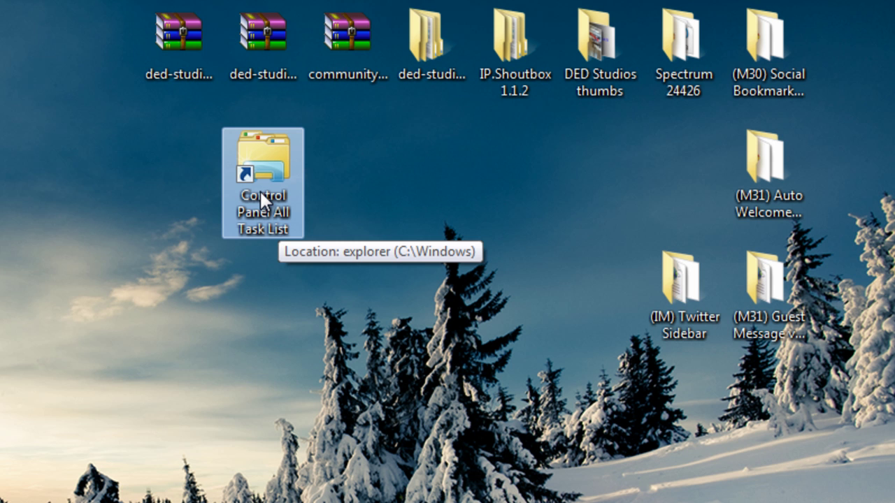
right_click(260, 191)
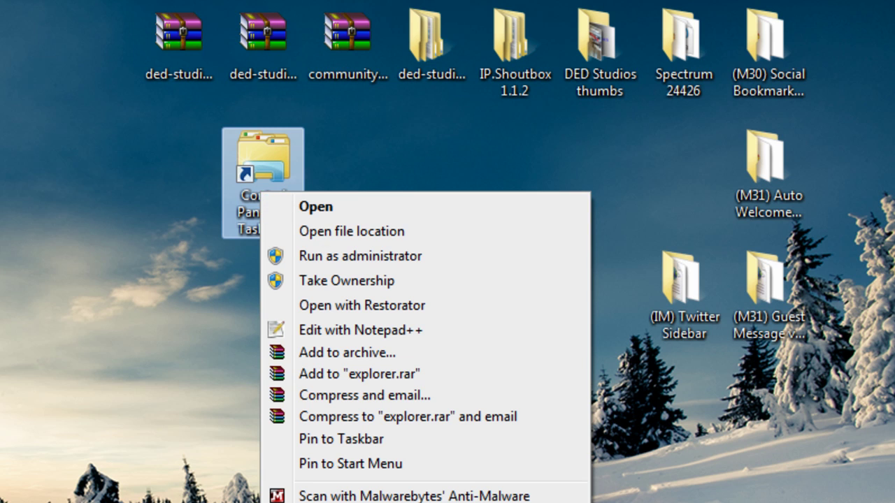
key("r")
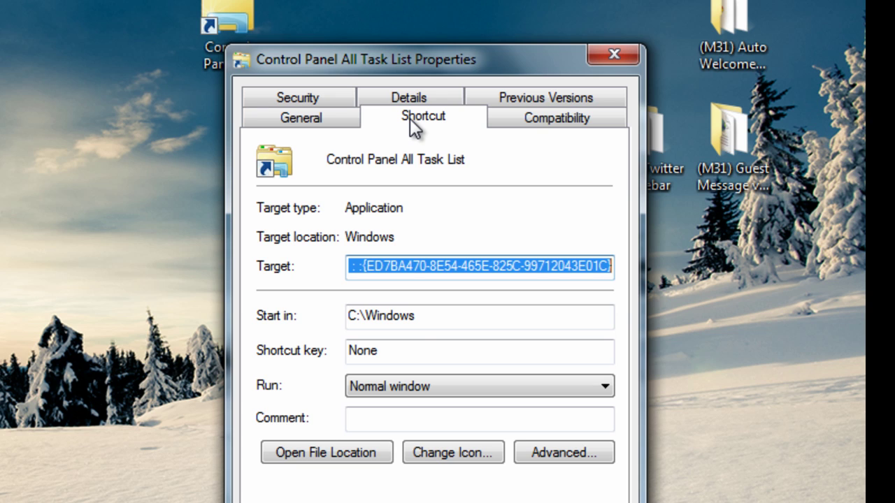
Change the shortcut icon to the control-panel icon from C:\Windows\System32\imageres.dll
left_click(458, 456)
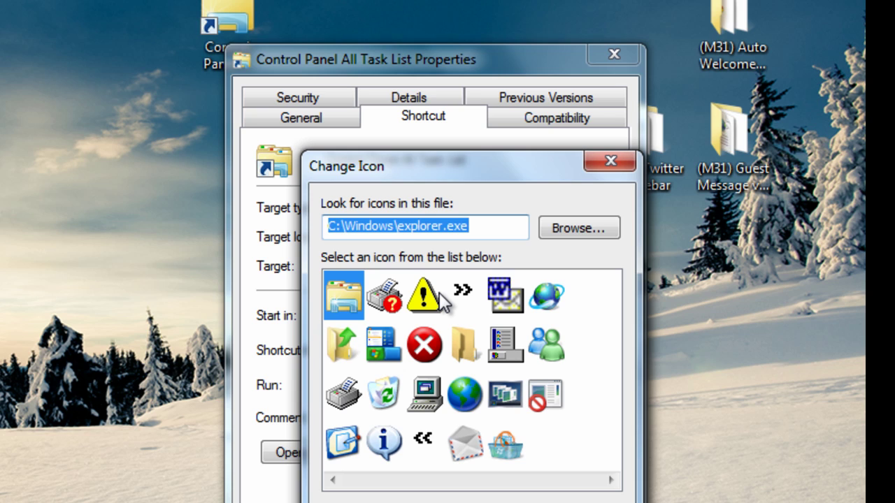
key("End")
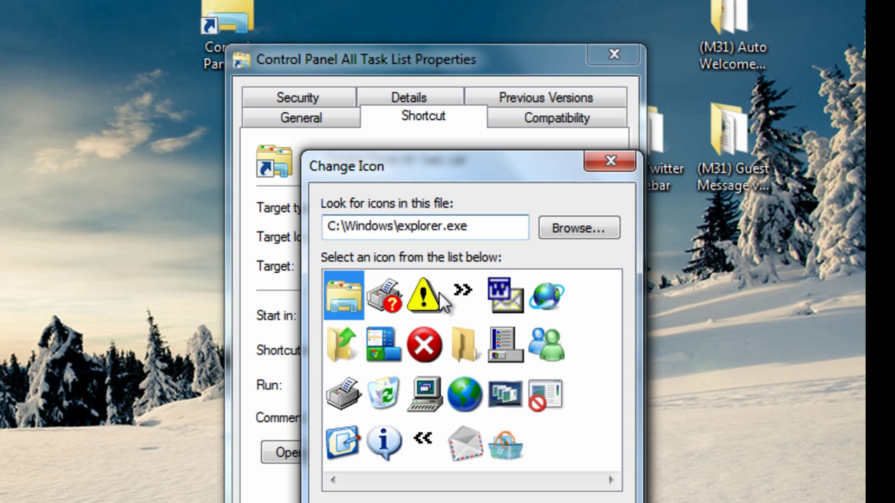
key("BackSpace")
key("BackSpace")
key("BackSpace")
key("BackSpace")
key("BackSpace")
key("BackSpace")
key("BackSpace")
key("BackSpace")
key("BackSpace")
key("BackSpace")
key("BackSpace")
key("BackSpace")
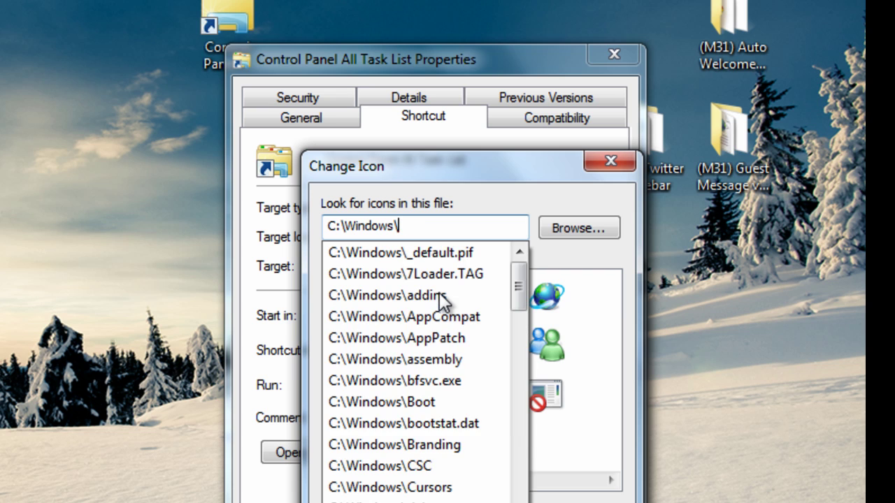
type("System32\\imageres.dll")
key("Return")
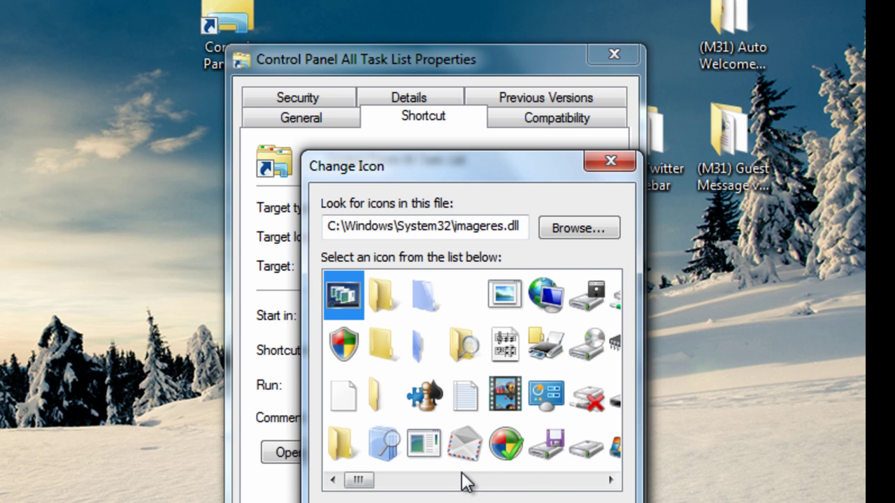
left_click(554, 397)
key("Return")
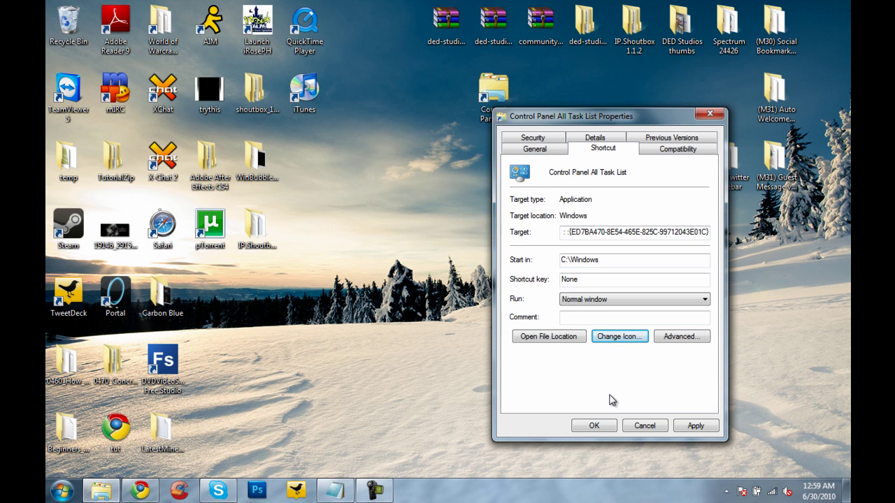
Apply the icon change, then test the shortcut opens the 283-item task list and close it
left_click(692, 426)
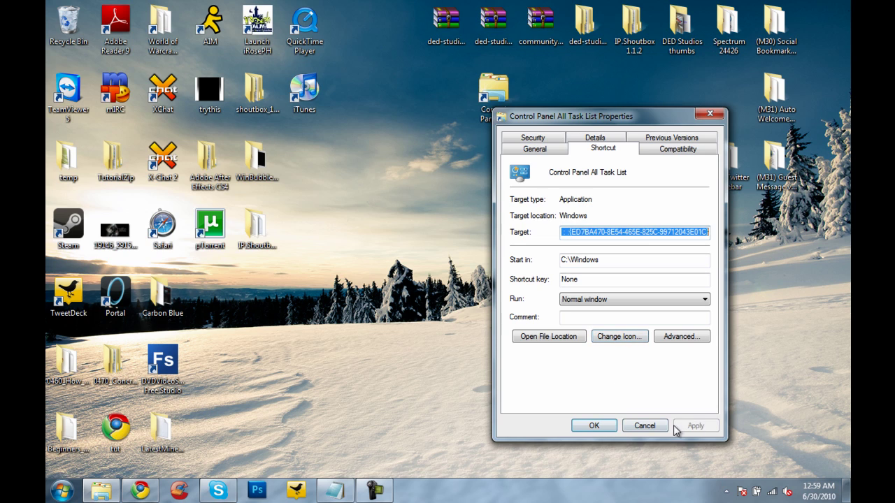
left_click(593, 426)
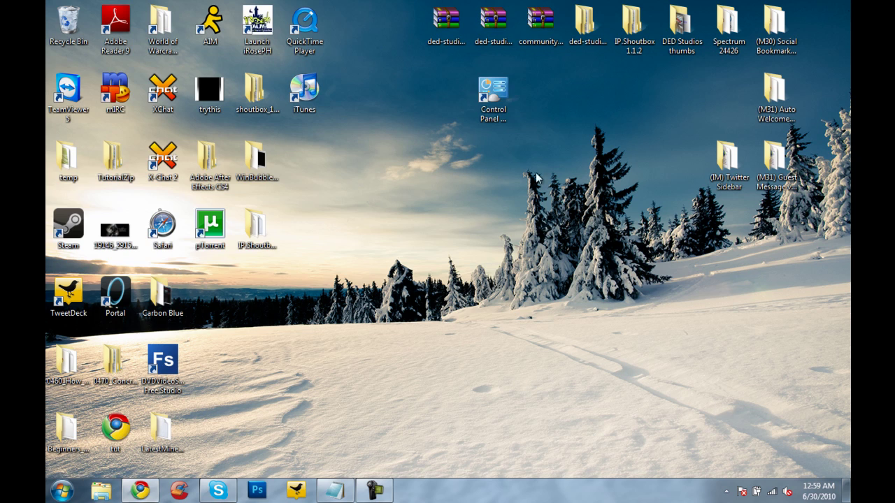
double_click(482, 105)
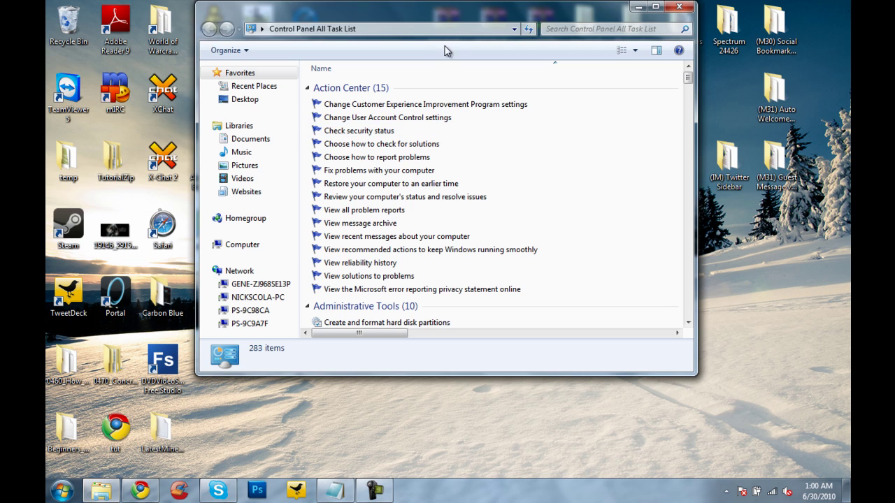
left_click(679, 7)
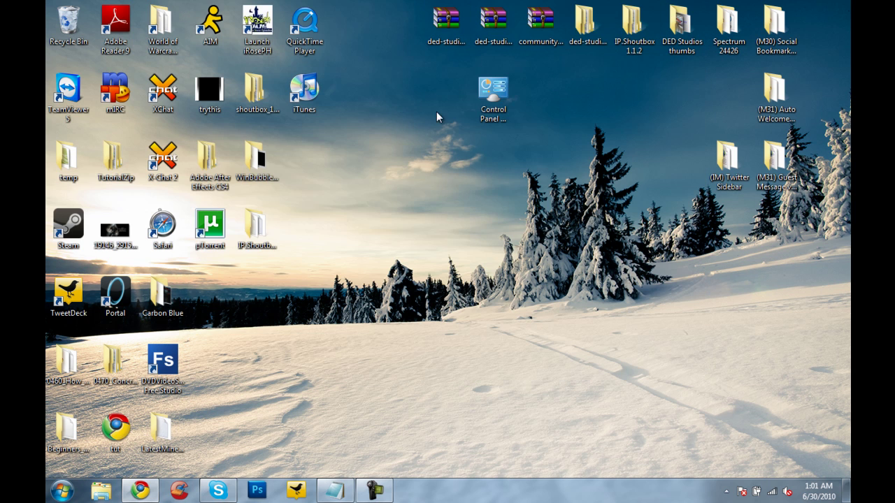
Uncheck Show desktop icons, then briefly open and dismiss the taskbar calendar
right_click(422, 132)
mouse_move(466, 143)
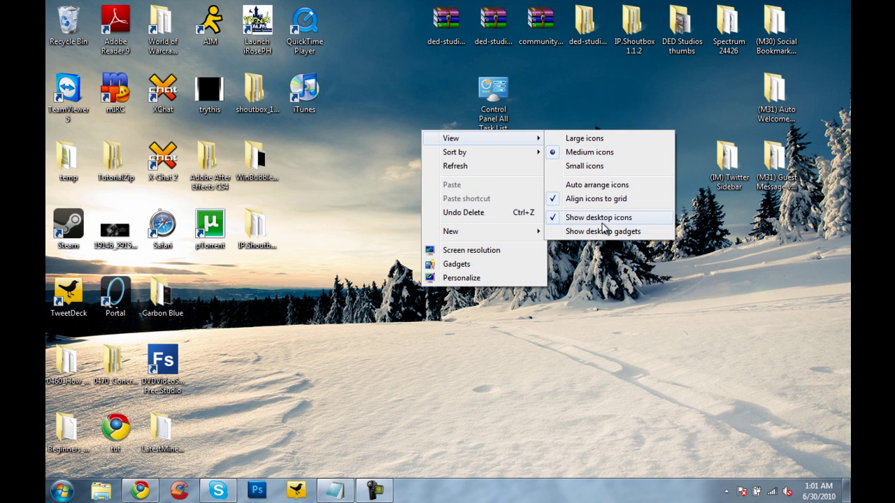
left_click(598, 218)
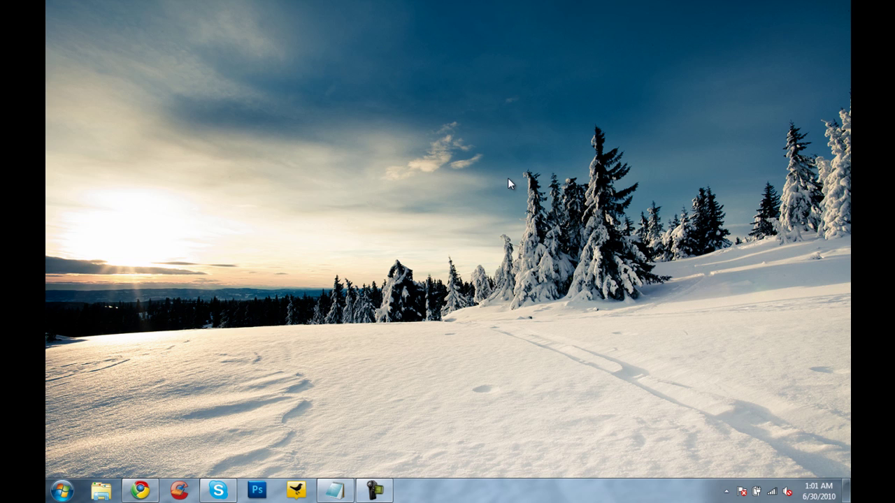
left_click(818, 491)
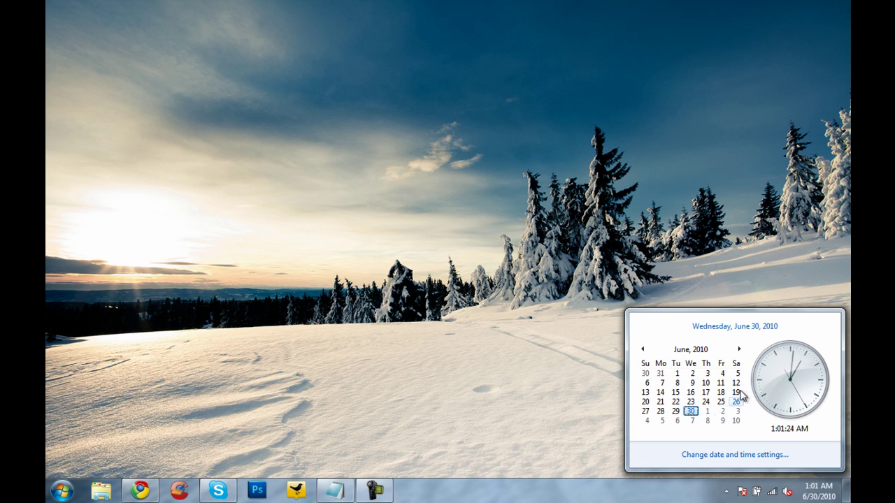
left_click(717, 267)
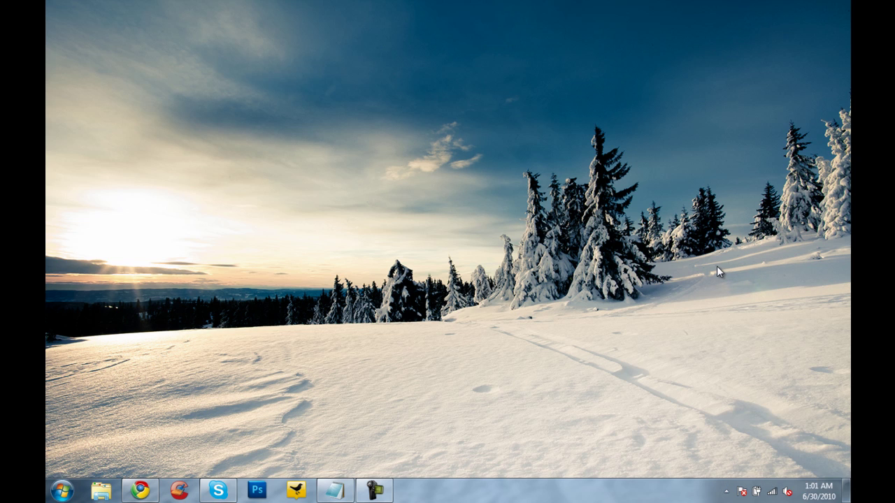